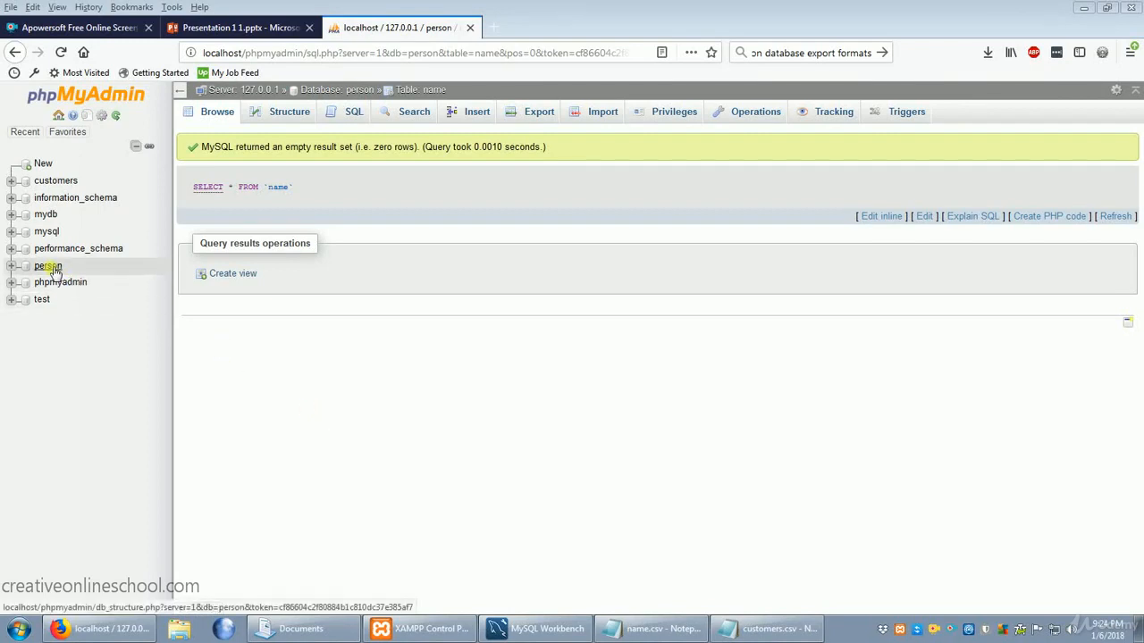
Step: Start an import into the name table of the person database, choosing name.csv from the Documents library as the source file
{"action": "left_click", "coordinate": [11, 266]}
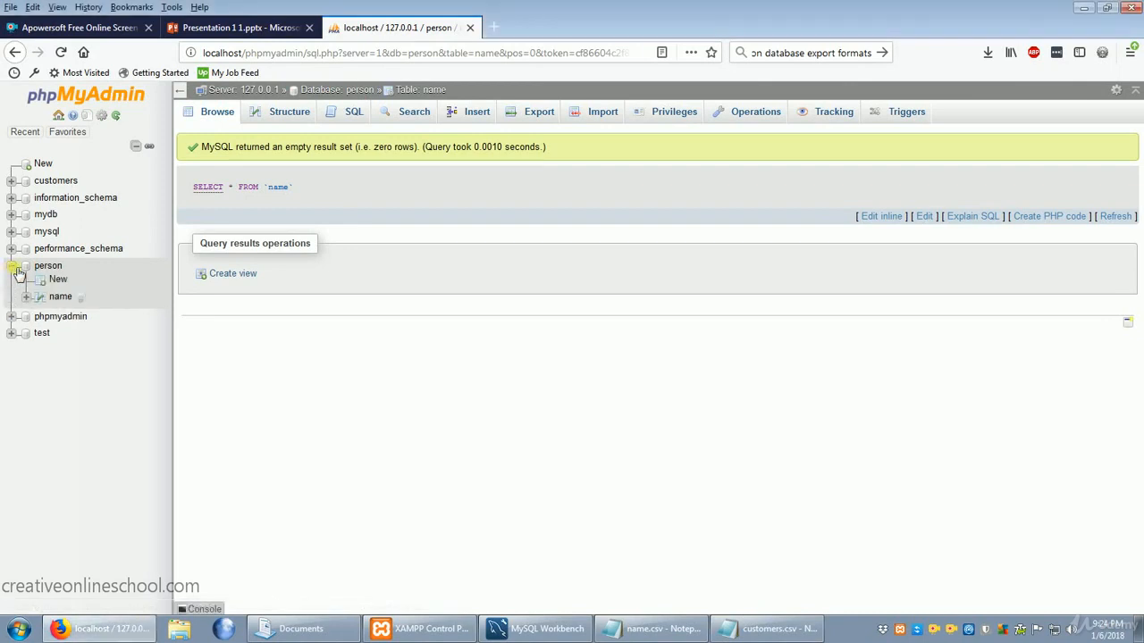
{"action": "left_click", "coordinate": [62, 298]}
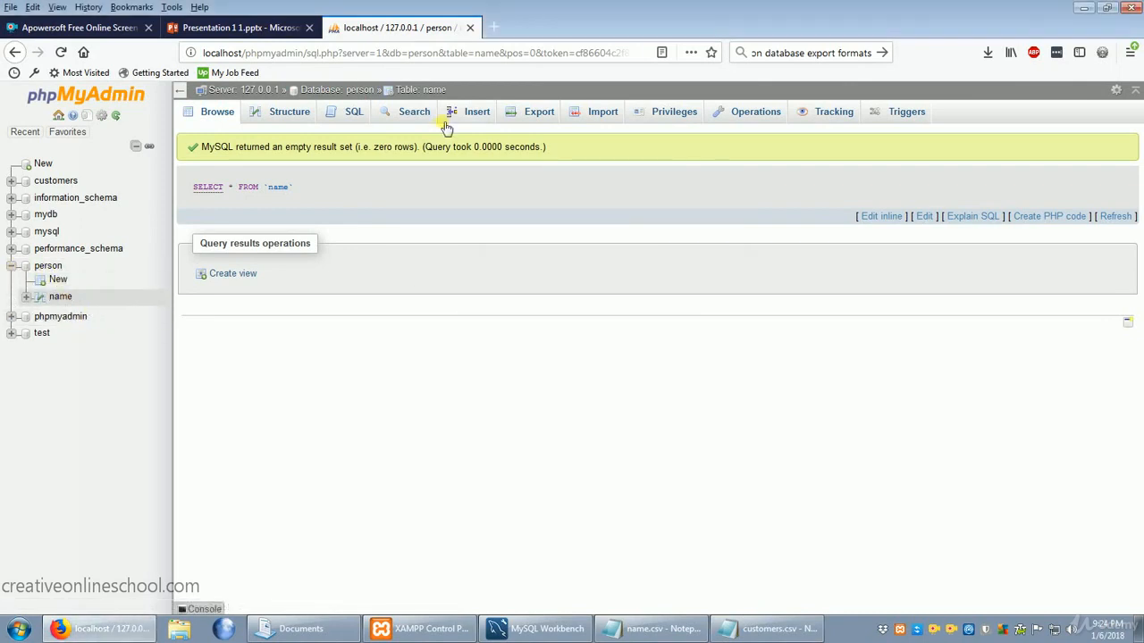
{"action": "left_click", "coordinate": [598, 112]}
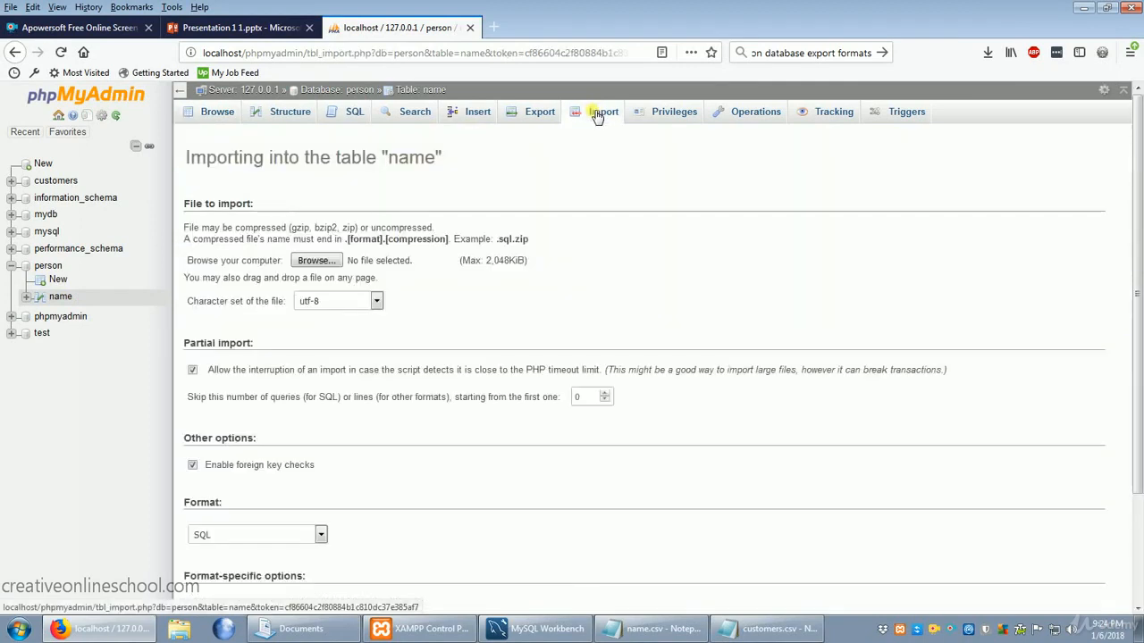
{"action": "left_click", "coordinate": [315, 260]}
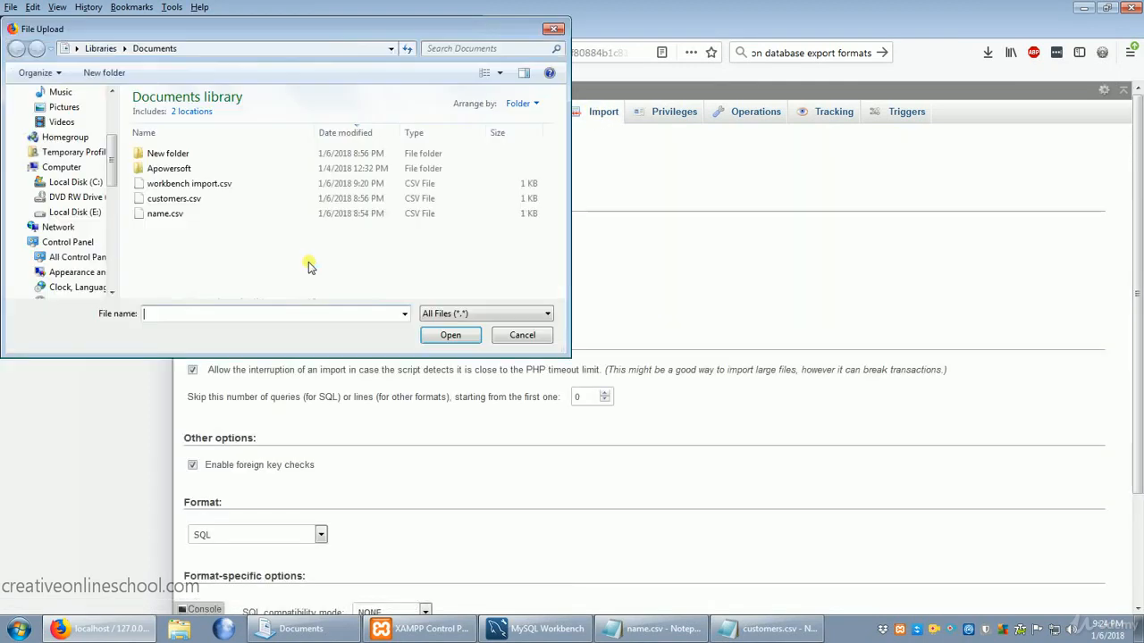
{"action": "left_click", "coordinate": [155, 217]}
{"action": "left_click", "coordinate": [447, 339]}
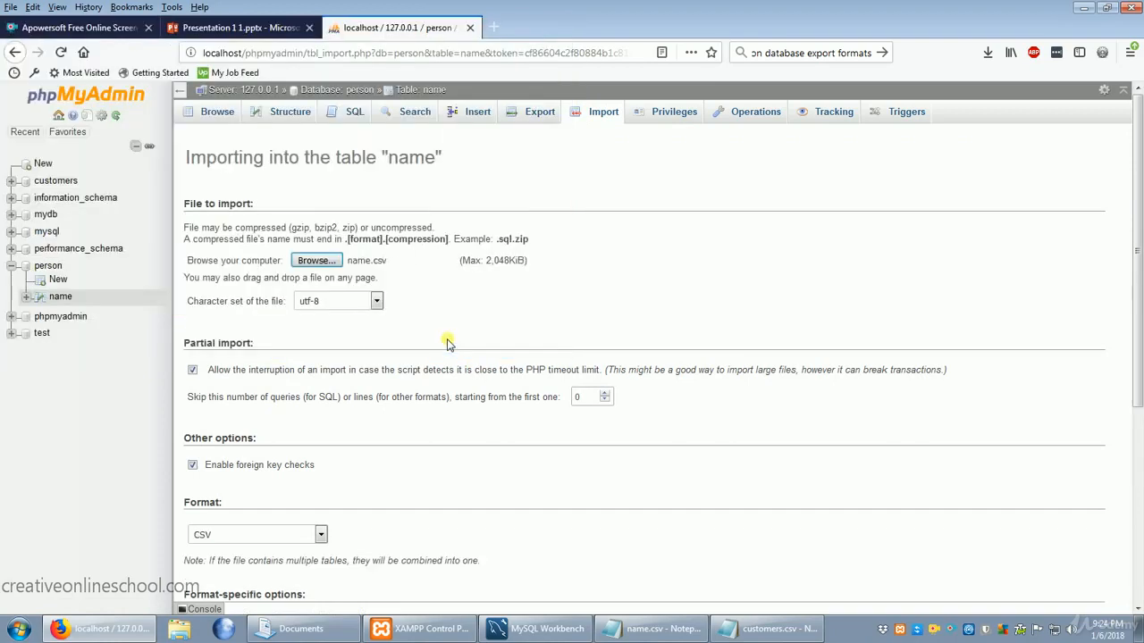
Step: Check the contents of name.csv in Notepad, and run the CSV import into the name table with the default format options
{"action": "left_click", "coordinate": [652, 628]}
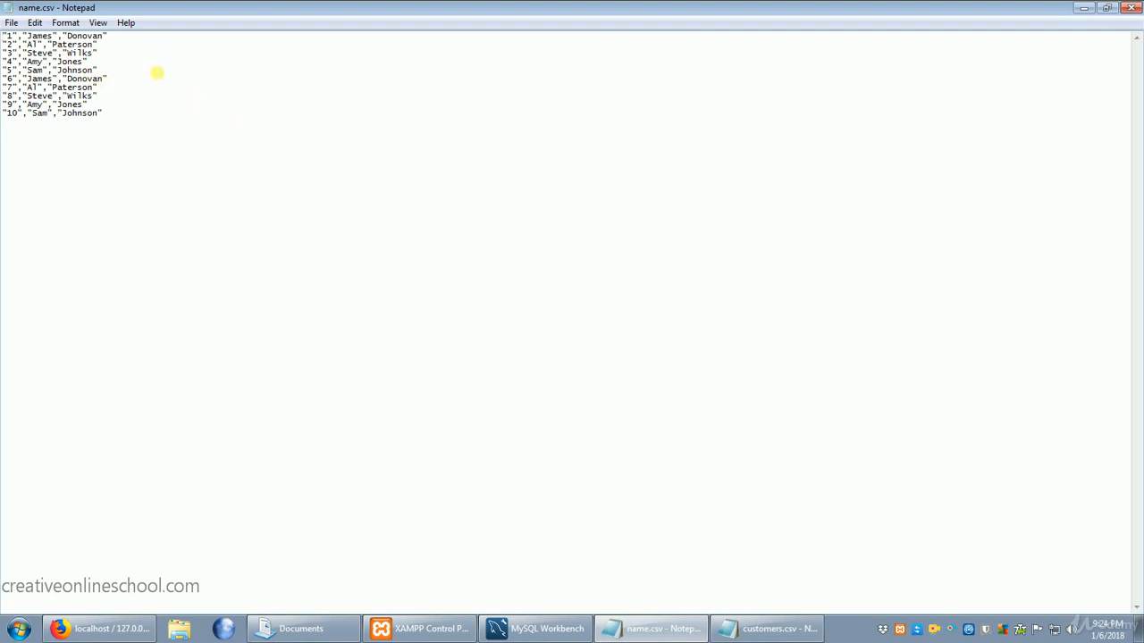
{"action": "left_click", "coordinate": [1085, 8]}
{"action": "scroll", "coordinate": [728, 313], "scroll_direction": "down", "scroll_amount": 5}
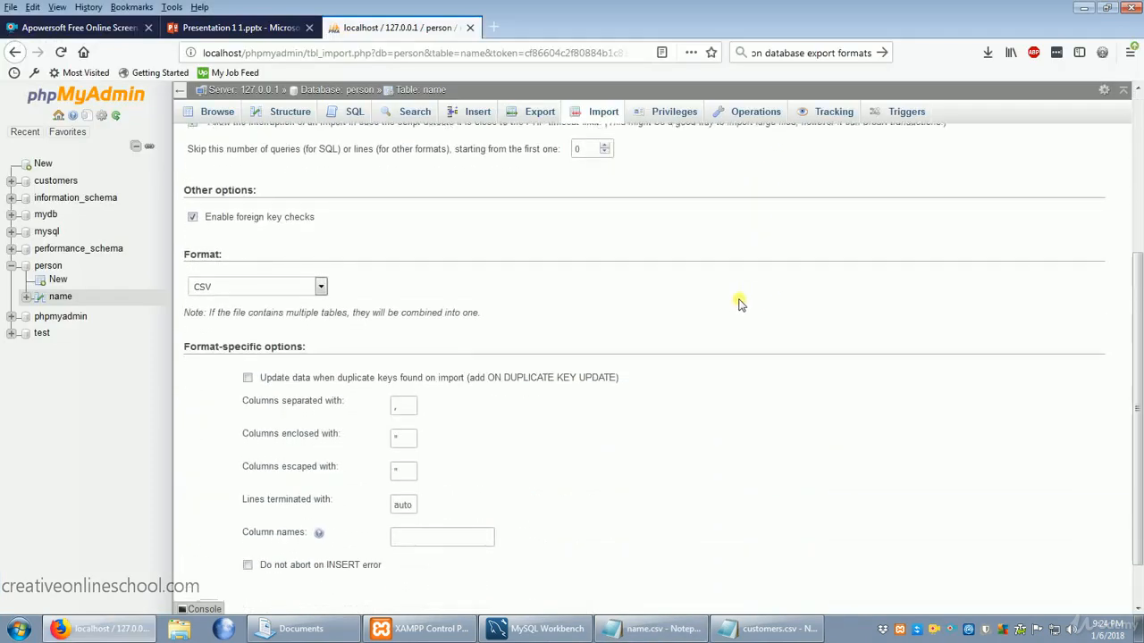
{"action": "scroll", "coordinate": [739, 304], "scroll_direction": "down", "scroll_amount": 2}
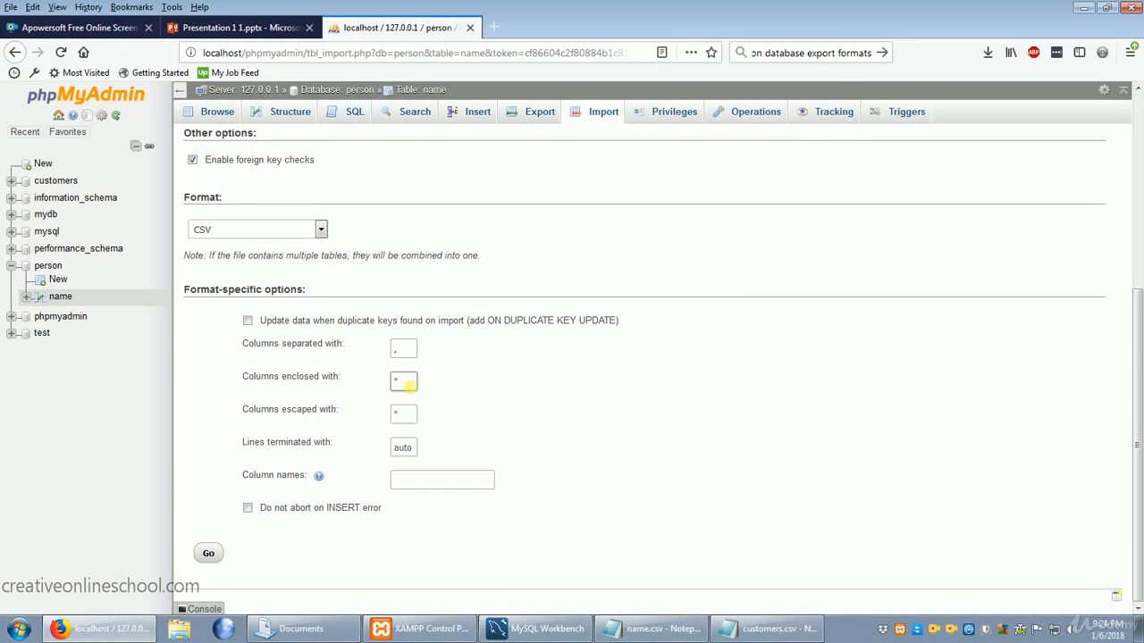
{"action": "left_click", "coordinate": [210, 554]}
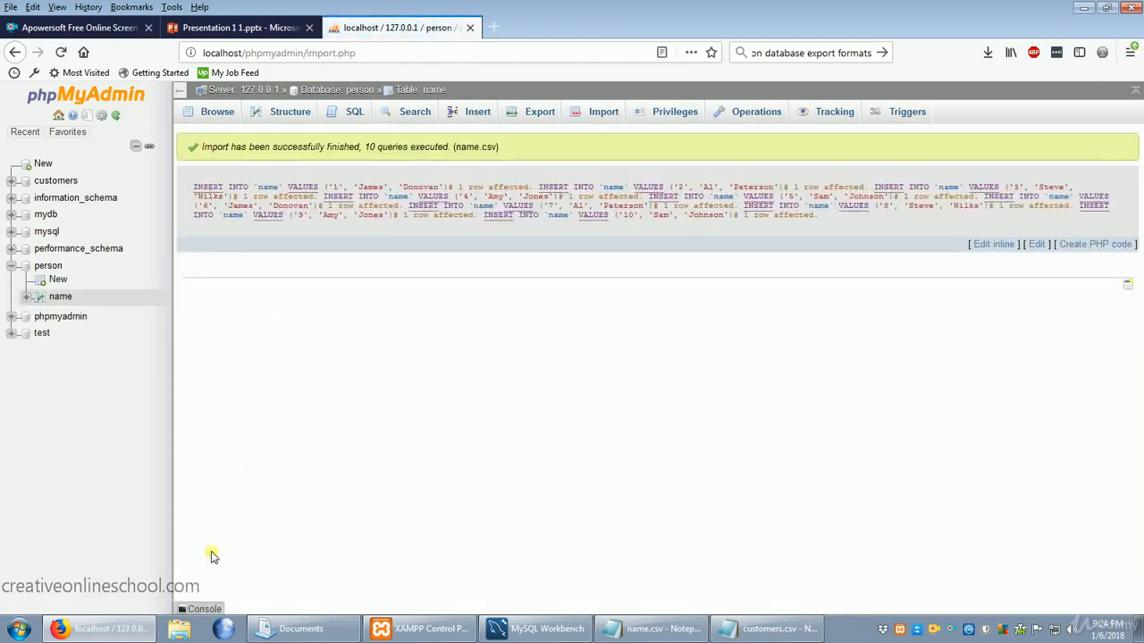
Step: Browse the name table's rows to review the imported records
{"action": "left_click", "coordinate": [217, 113]}
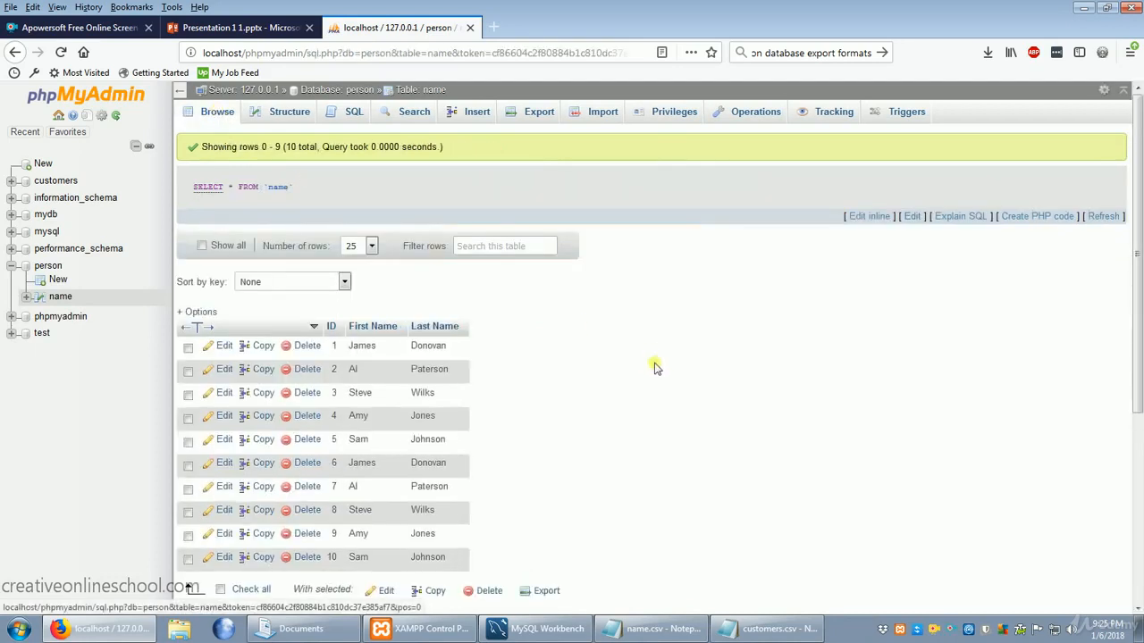
{"action": "scroll", "coordinate": [652, 355], "scroll_direction": "down", "scroll_amount": 1}
{"action": "scroll", "coordinate": [652, 356], "scroll_direction": "down", "scroll_amount": 1}
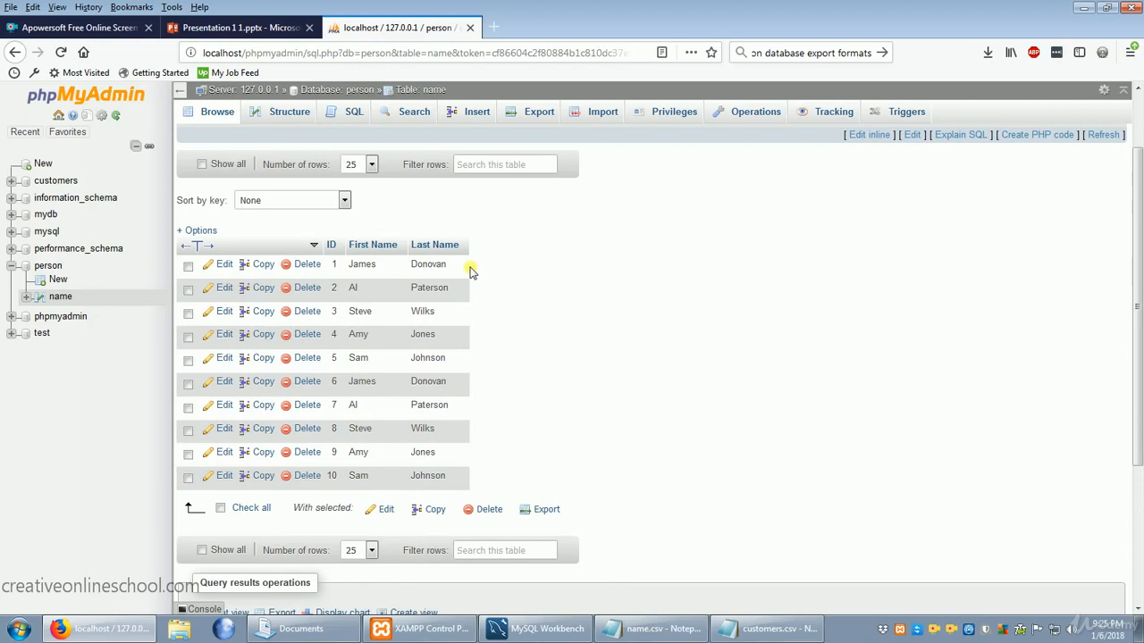
{"action": "scroll", "coordinate": [599, 330], "scroll_direction": "up", "scroll_amount": 2}
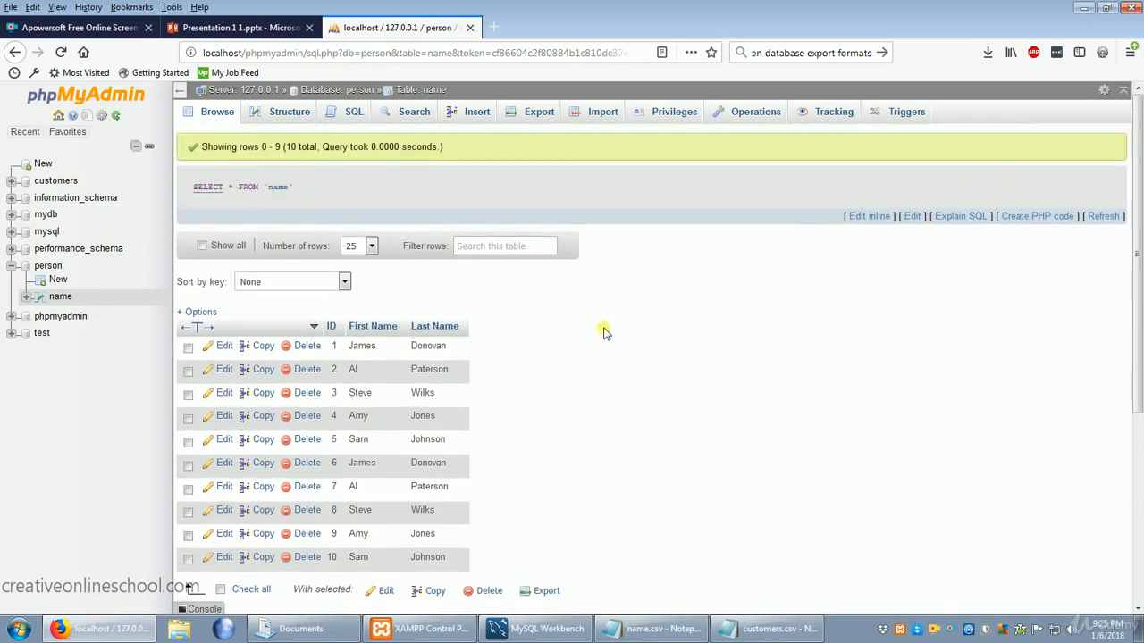
Step: Export the name table in CSV format with the Quick method, saving the file, and check name.csv in Notepad
{"action": "left_click", "coordinate": [533, 114]}
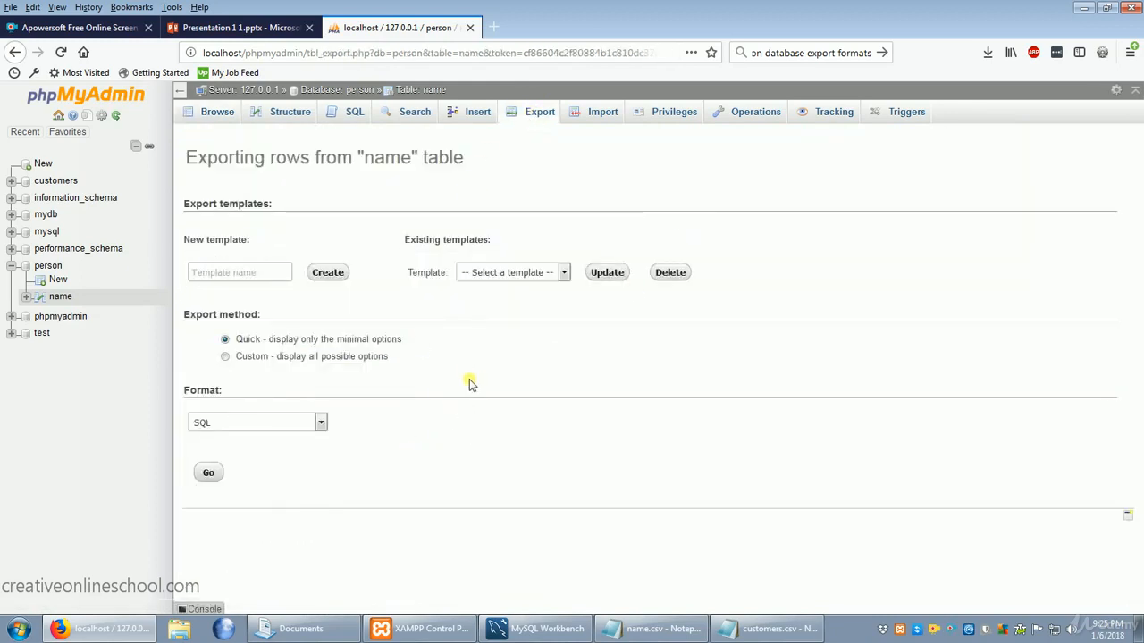
{"action": "left_click", "coordinate": [254, 425]}
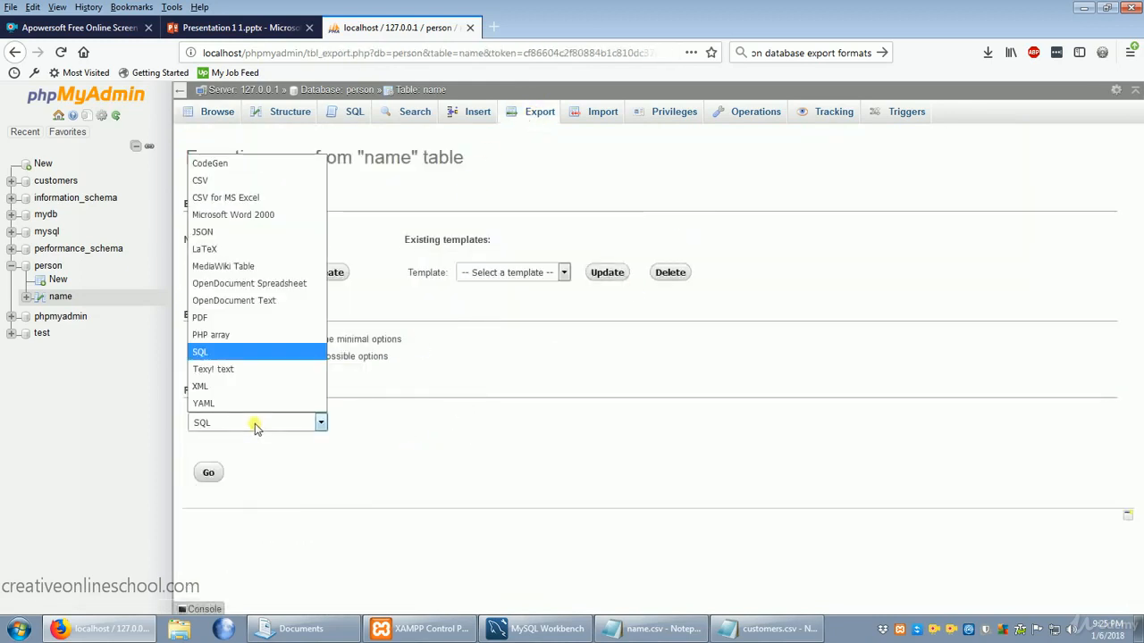
{"action": "left_click", "coordinate": [273, 188]}
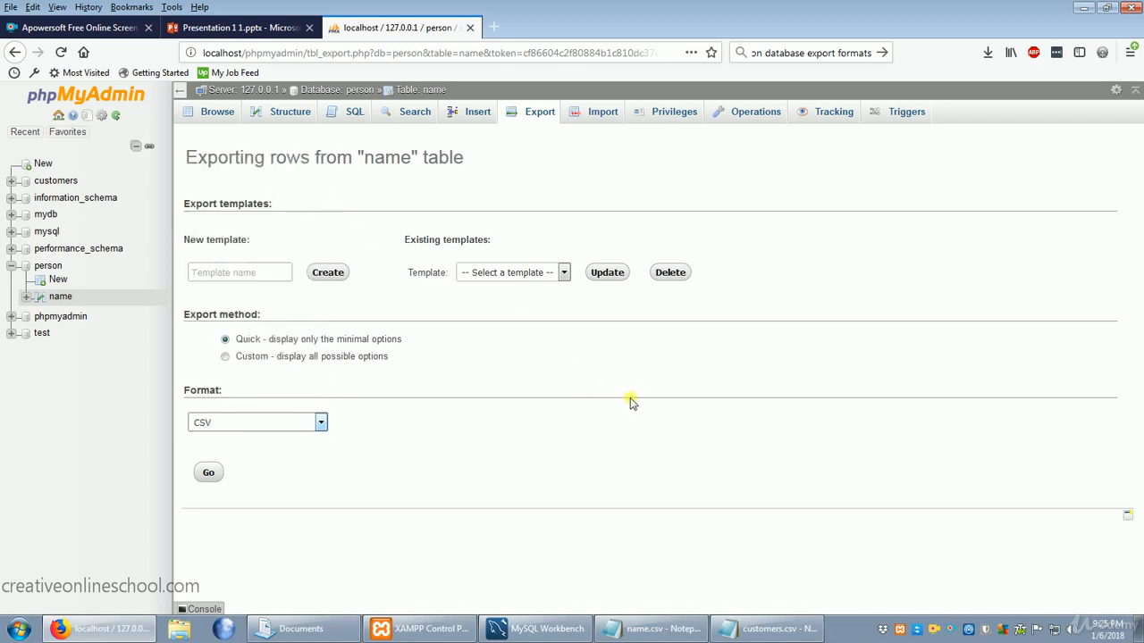
{"action": "left_click", "coordinate": [209, 473]}
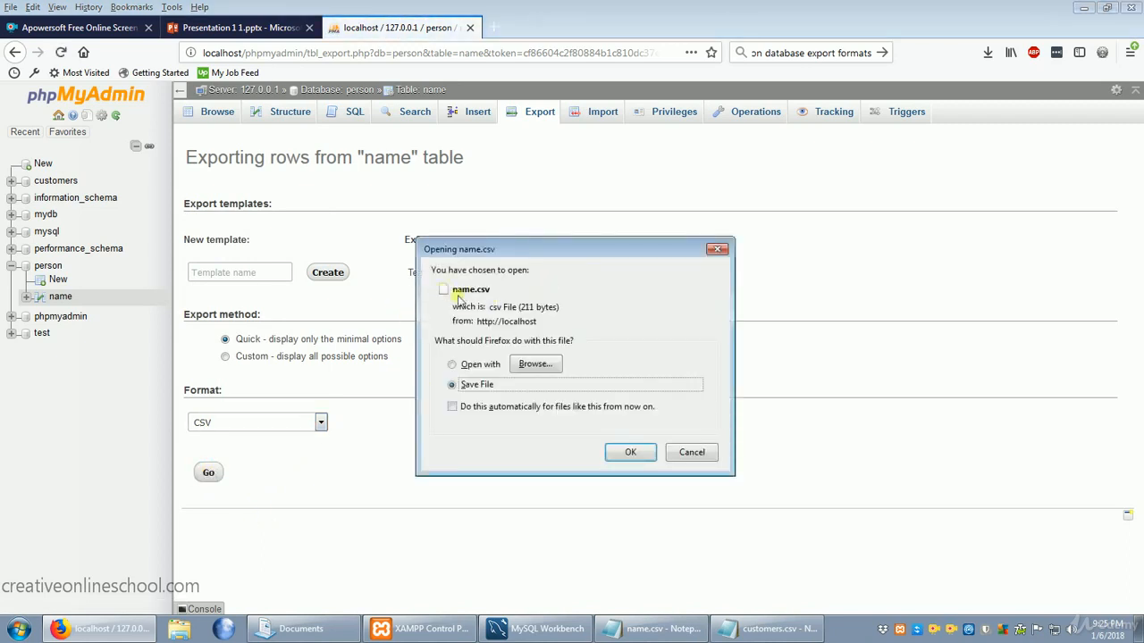
{"action": "left_click", "coordinate": [630, 454]}
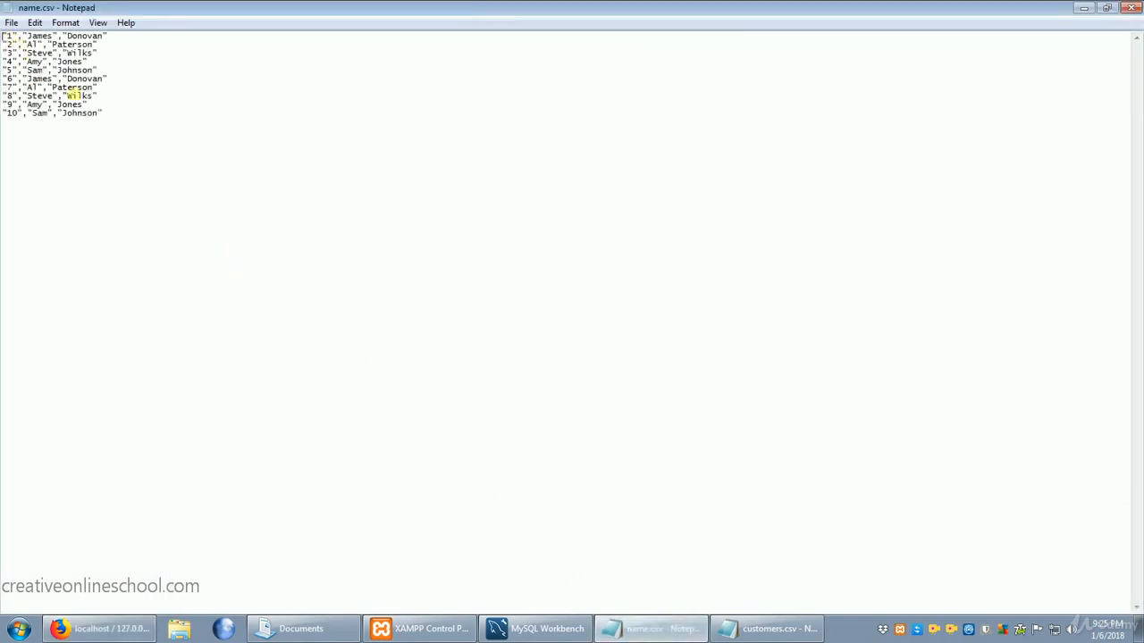
{"action": "left_click", "coordinate": [1081, 8]}
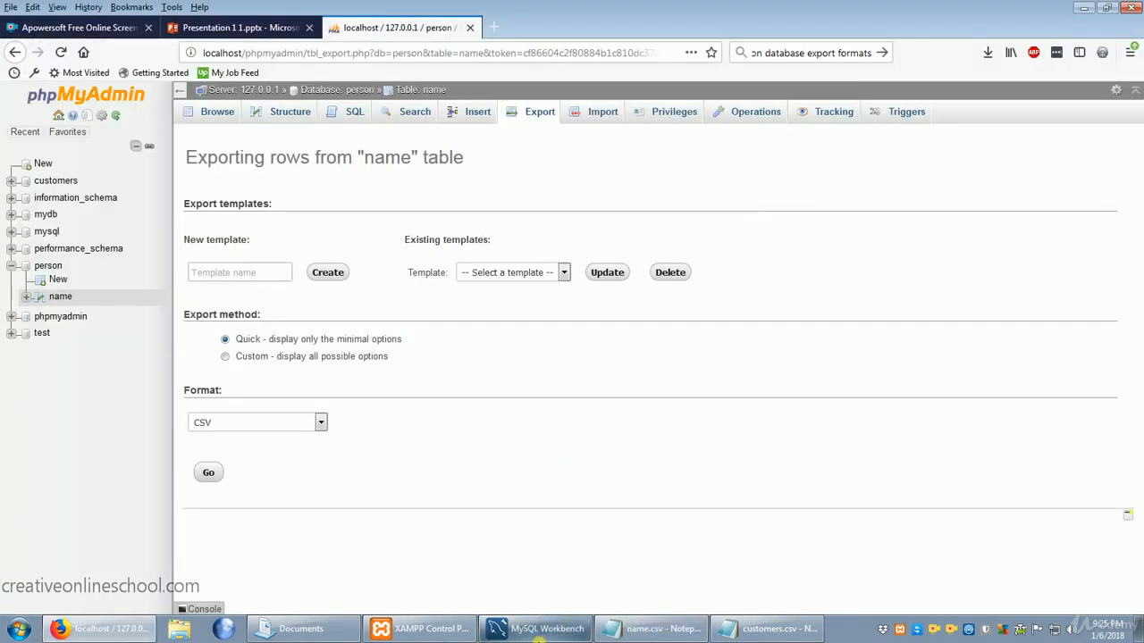
Step: Switch to MySQL Workbench and open the result grid of the person table in the customers schema
{"action": "left_click", "coordinate": [540, 637]}
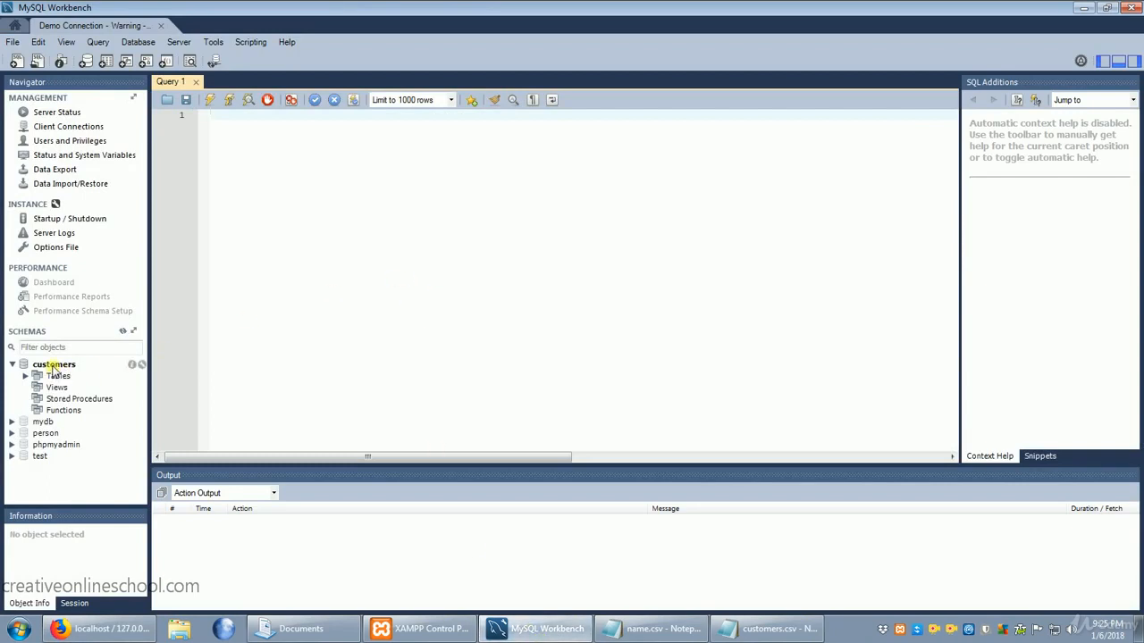
{"action": "left_click", "coordinate": [55, 366]}
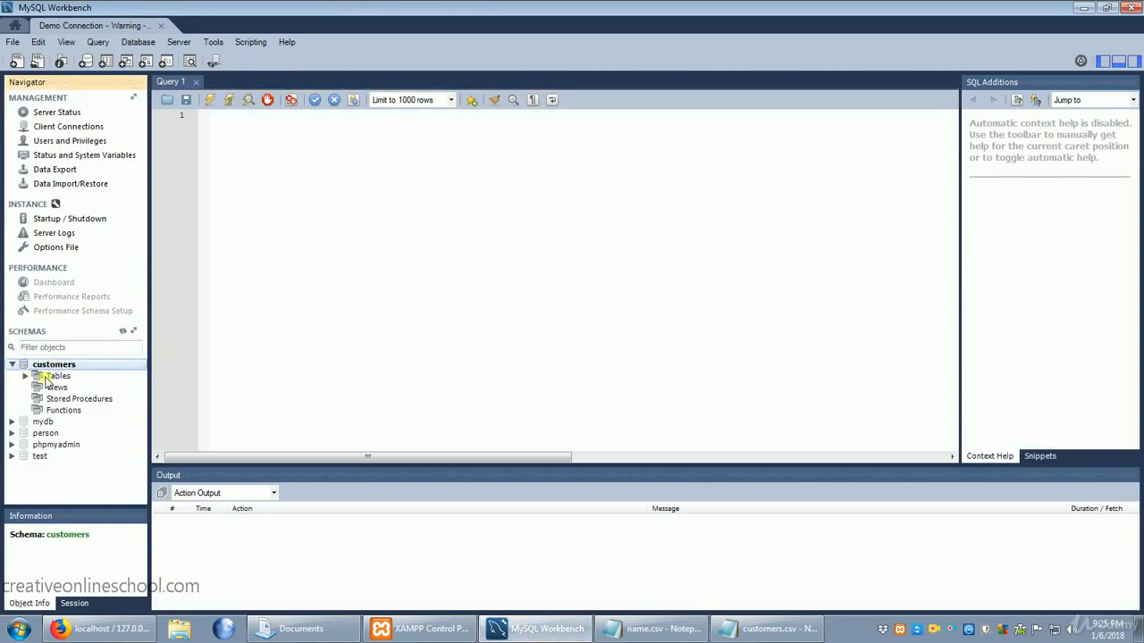
{"action": "left_click", "coordinate": [26, 376]}
{"action": "left_click", "coordinate": [71, 391]}
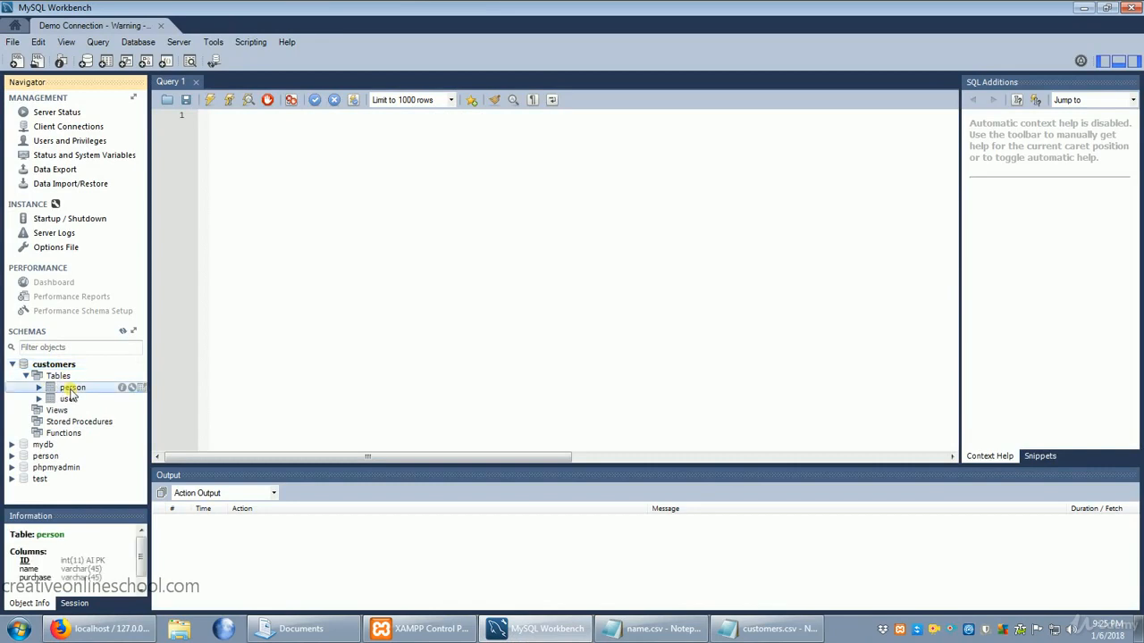
{"action": "left_click", "coordinate": [141, 388]}
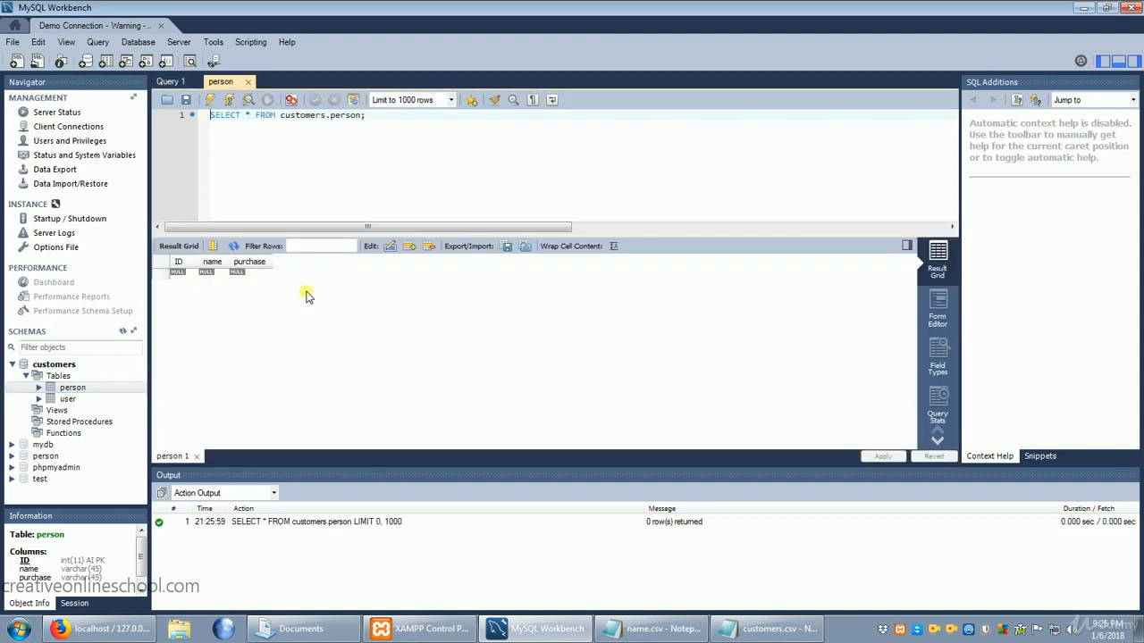
Step: Import the records of customers.csv from the Documents library into the person table's result grid
{"action": "left_click", "coordinate": [525, 246]}
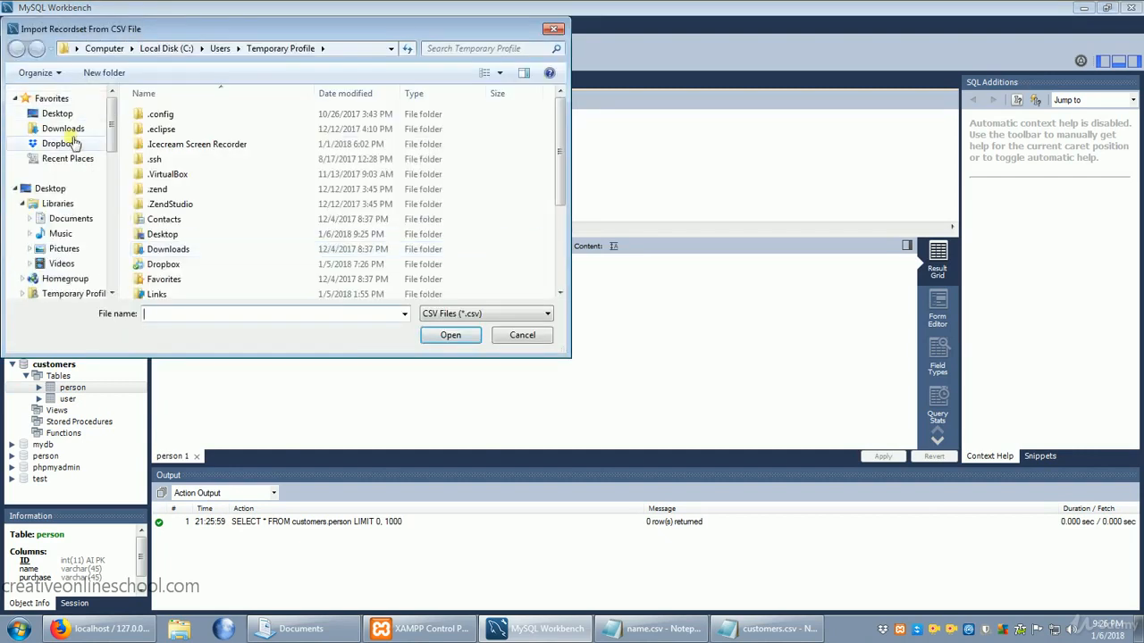
{"action": "left_click", "coordinate": [71, 221]}
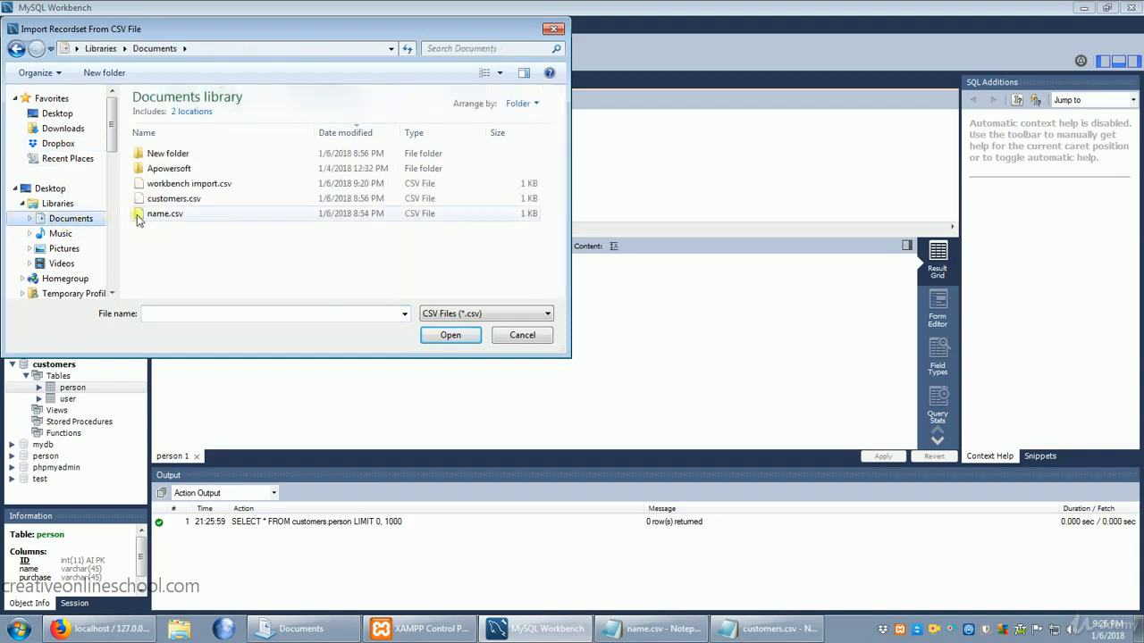
{"action": "left_click", "coordinate": [176, 204]}
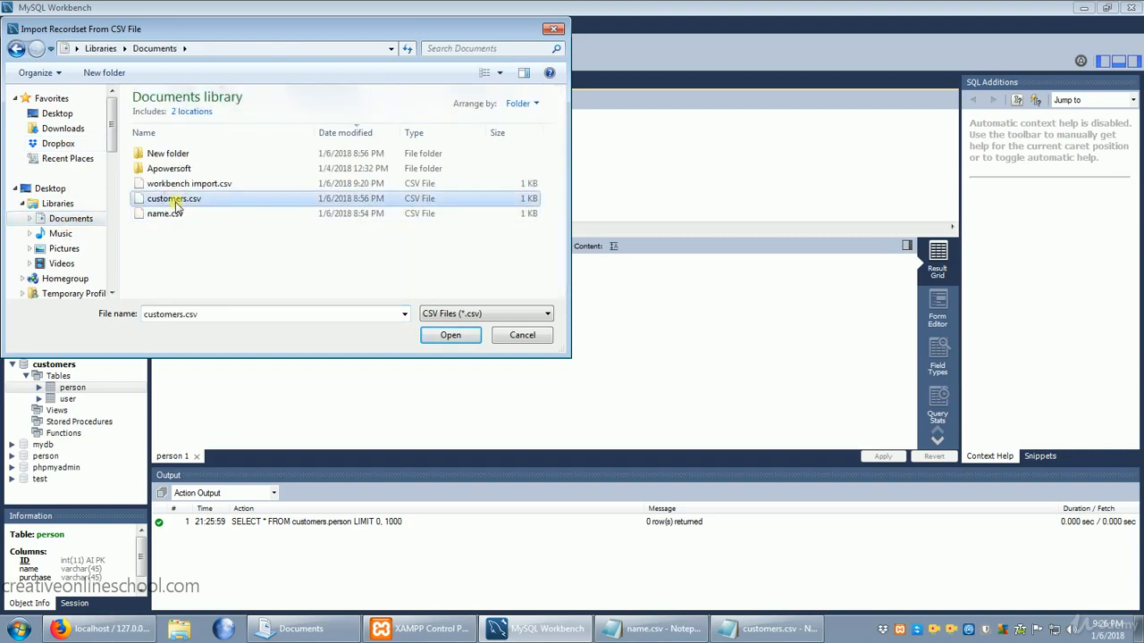
{"action": "left_click", "coordinate": [451, 336]}
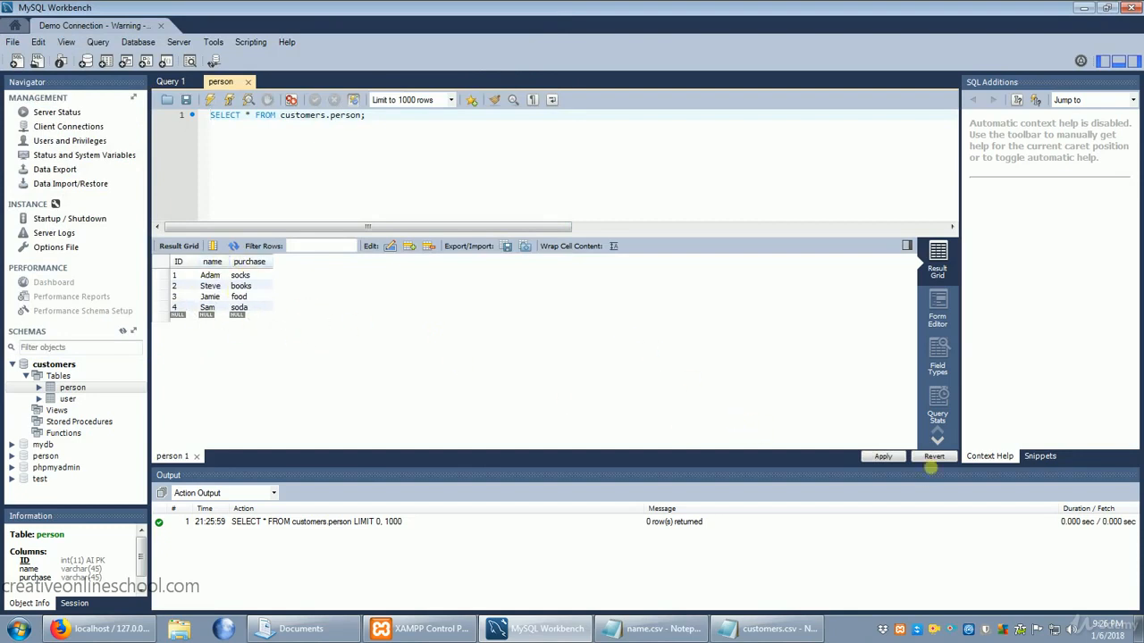
Step: Review the generated INSERT script and apply it to the customers database
{"action": "left_click", "coordinate": [883, 456]}
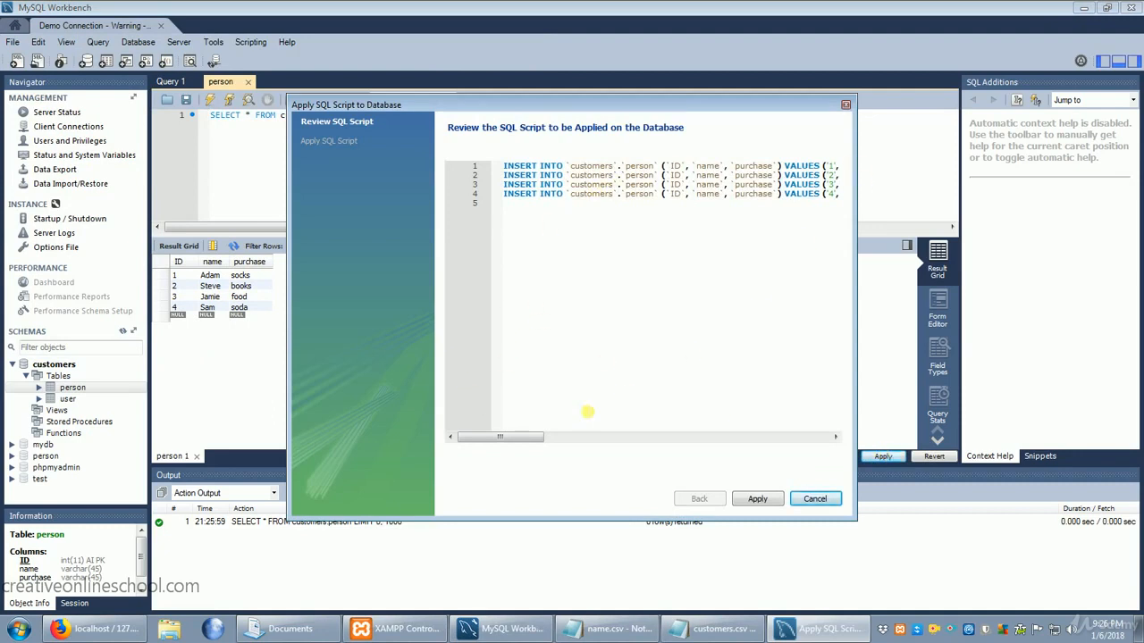
{"action": "left_click_drag", "start_coordinate": [532, 441], "coordinate": [500, 442]}
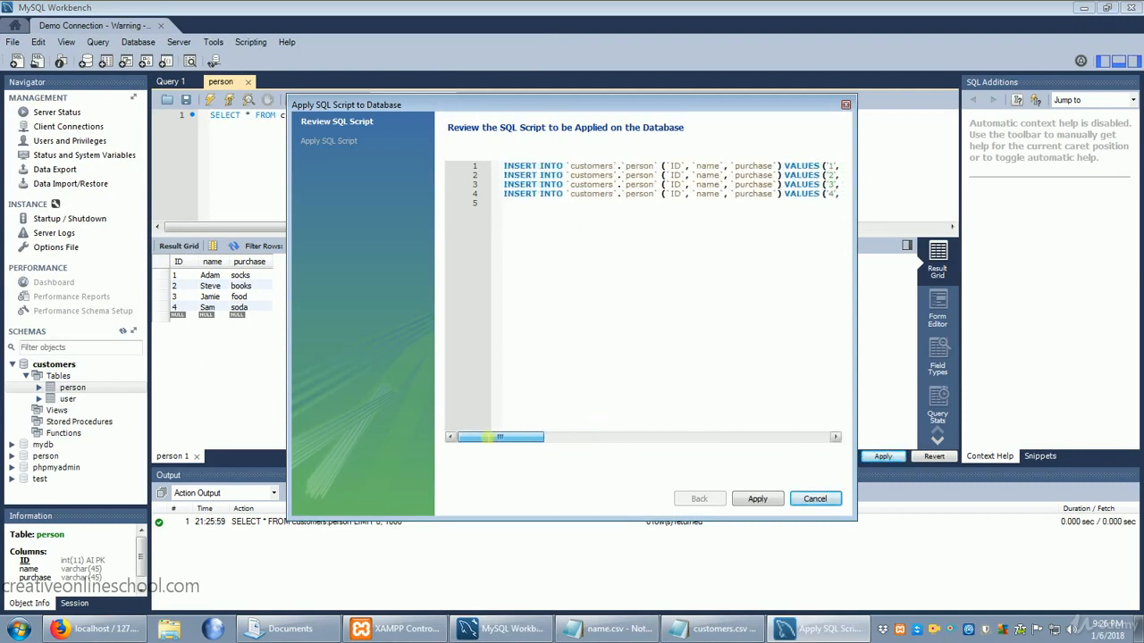
{"action": "left_click", "coordinate": [757, 499]}
{"action": "left_click", "coordinate": [760, 498]}
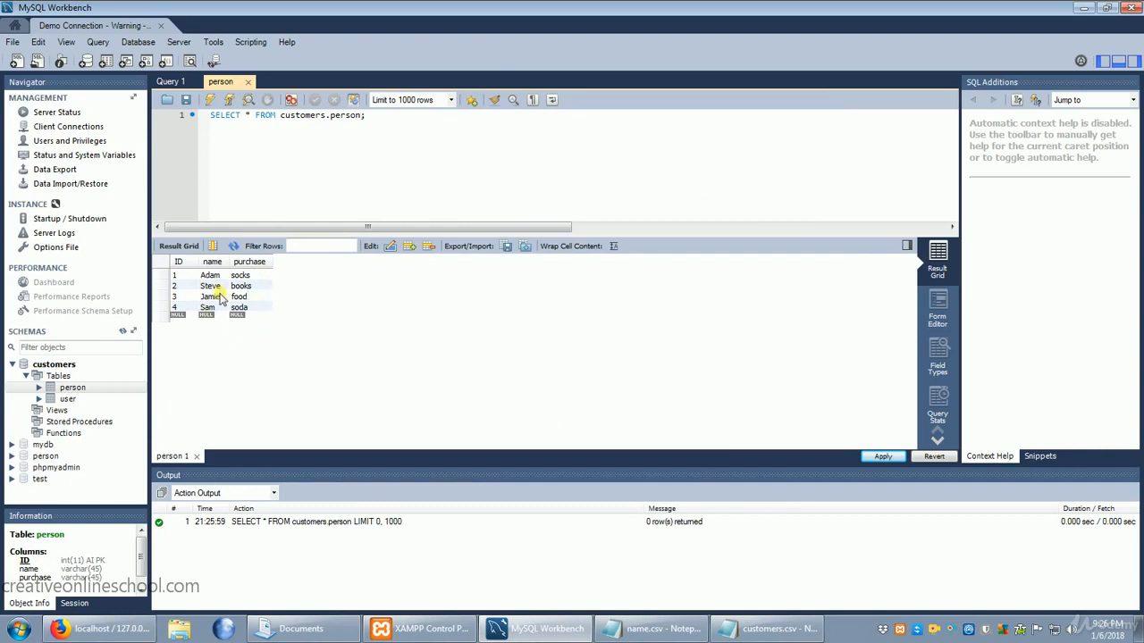
Step: Export the person table's result set to the Documents library as the CSV file workbench import.csv
{"action": "left_click", "coordinate": [506, 250]}
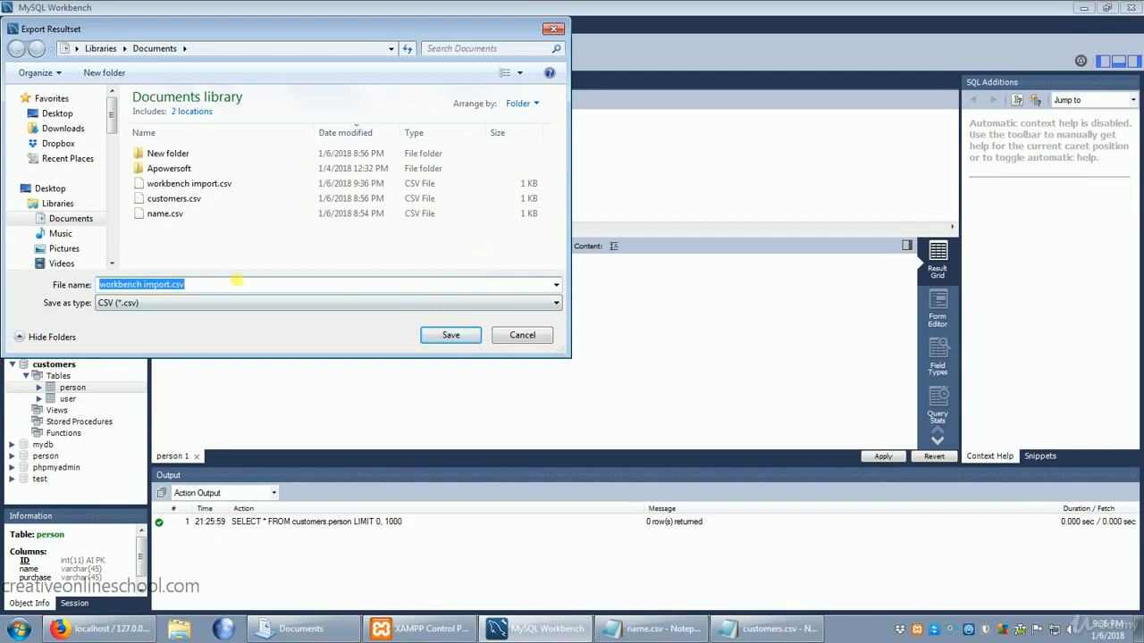
{"action": "left_click", "coordinate": [454, 338]}
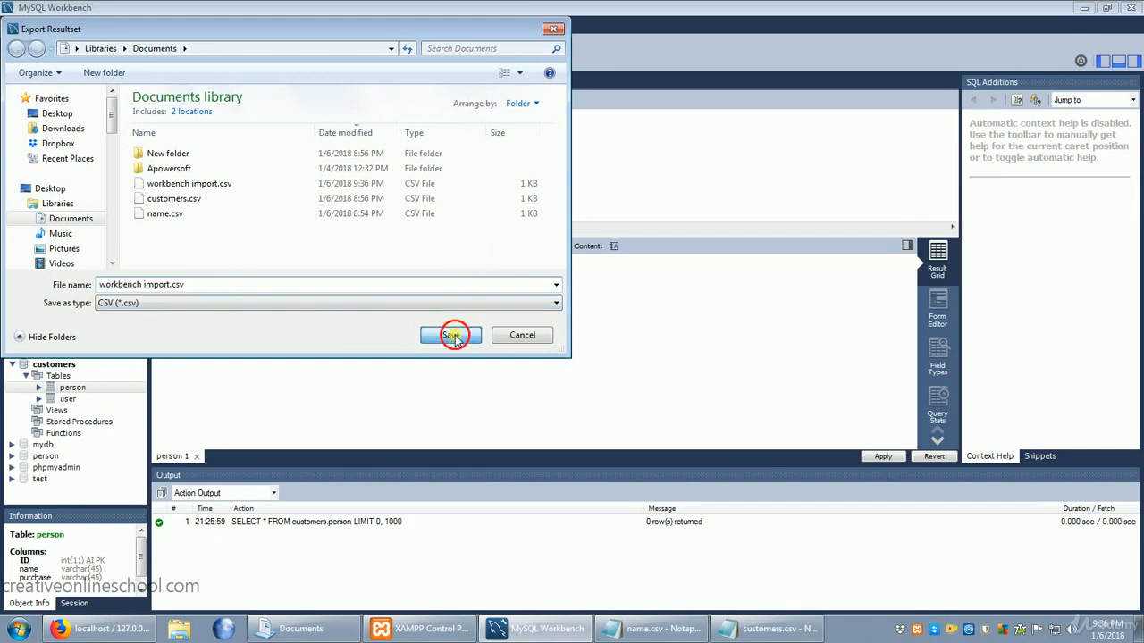
{"action": "left_click", "coordinate": [600, 313]}
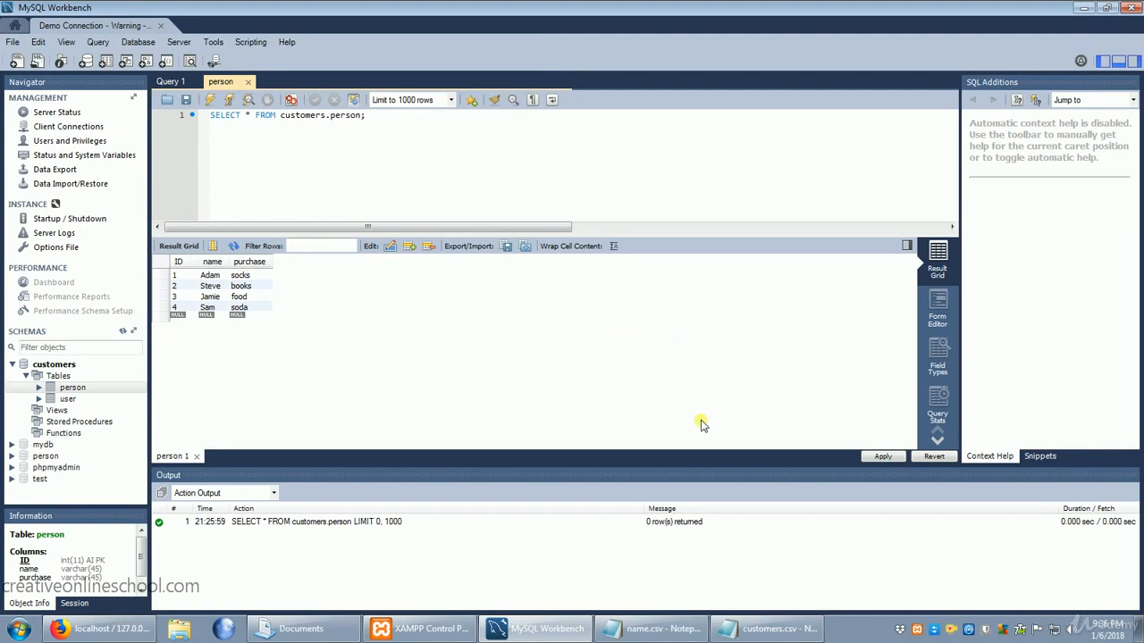
Step: Examine the contents of customers.csv in Notepad and return to MySQL Workbench
{"action": "left_click", "coordinate": [764, 632]}
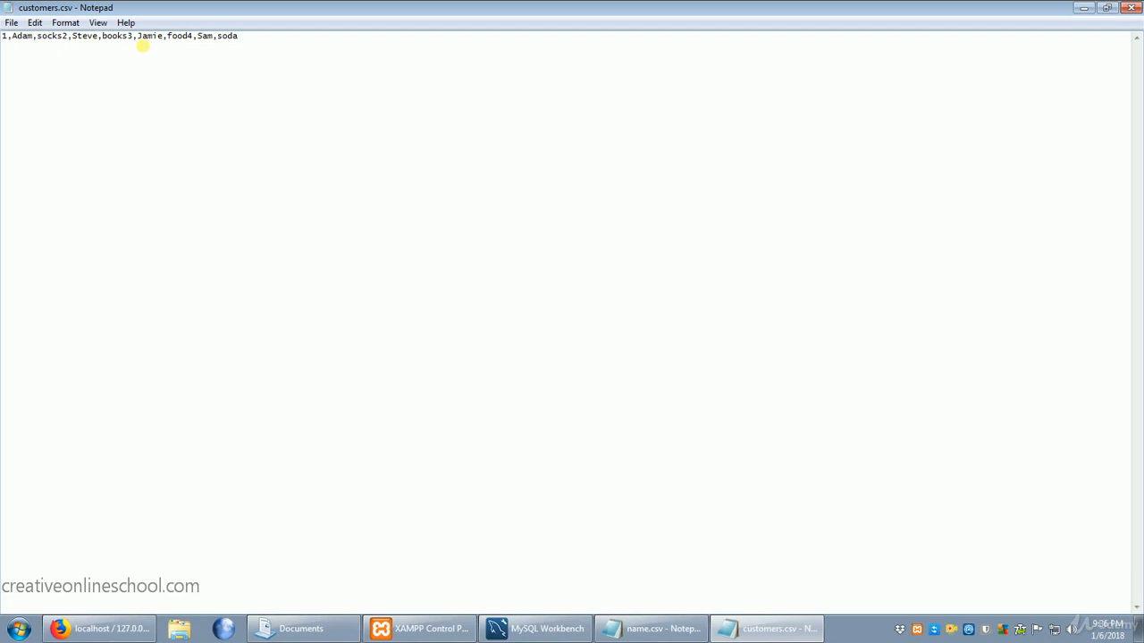
{"action": "left_click", "coordinate": [1083, 8]}
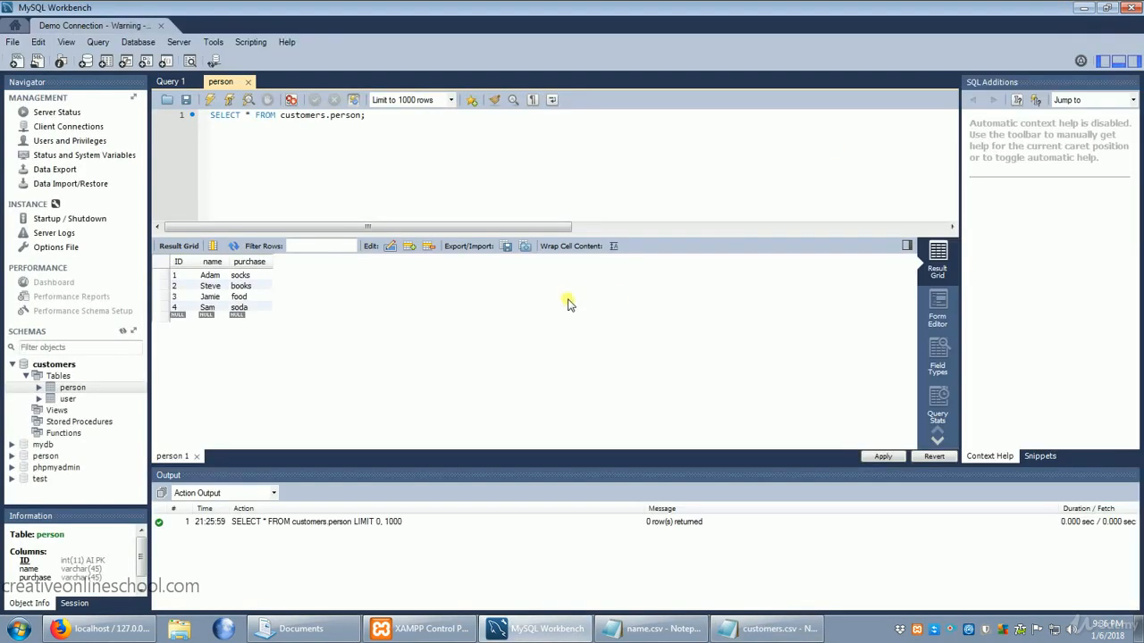